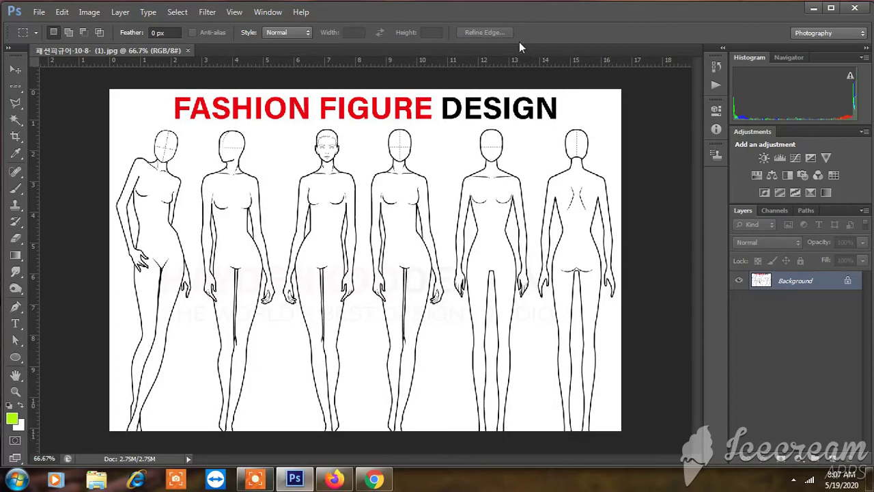
Open the fashion figure template image.
click(37, 12)
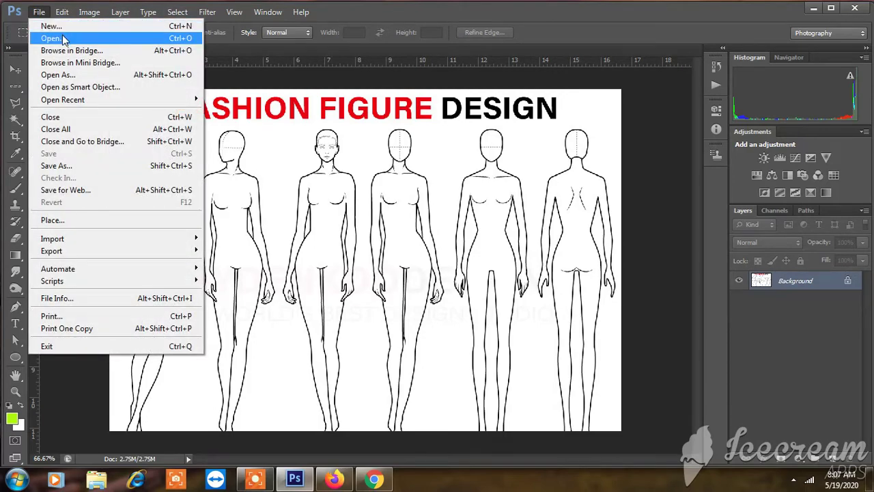
click(52, 38)
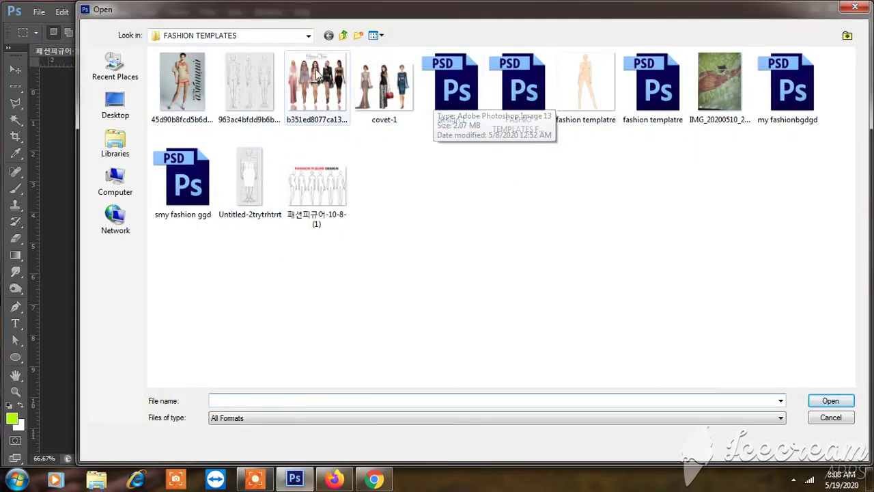
double_click(325, 185)
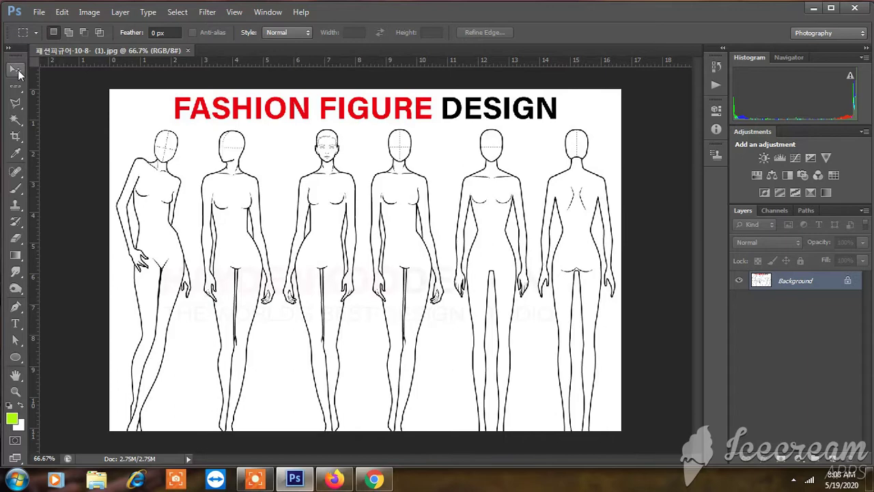
Create a new blank Untitled-1 document at the default size.
click(16, 71)
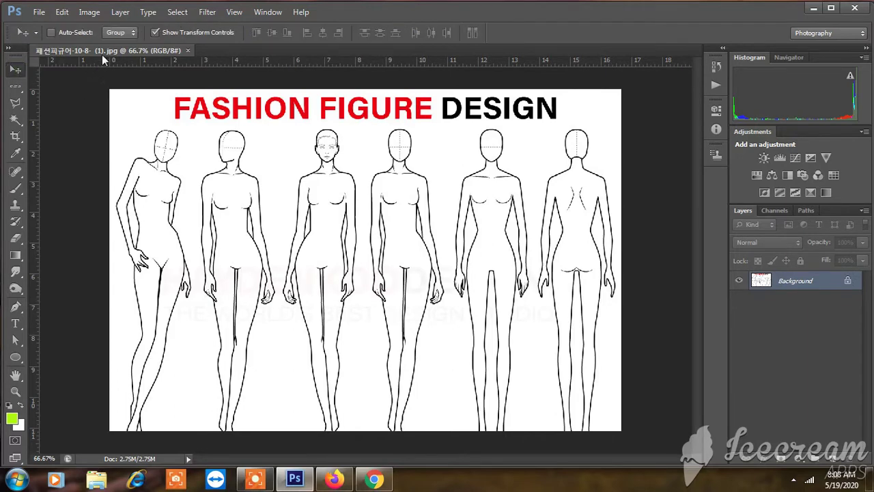
click(39, 12)
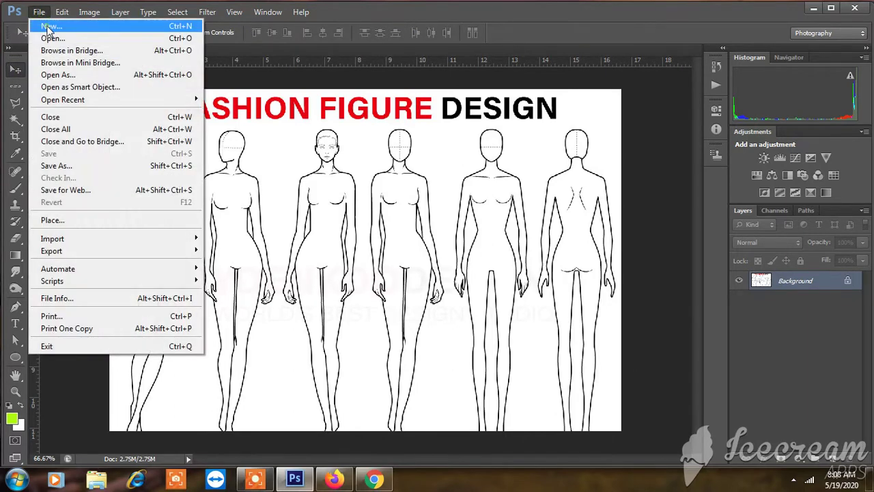
click(32, 23)
click(567, 112)
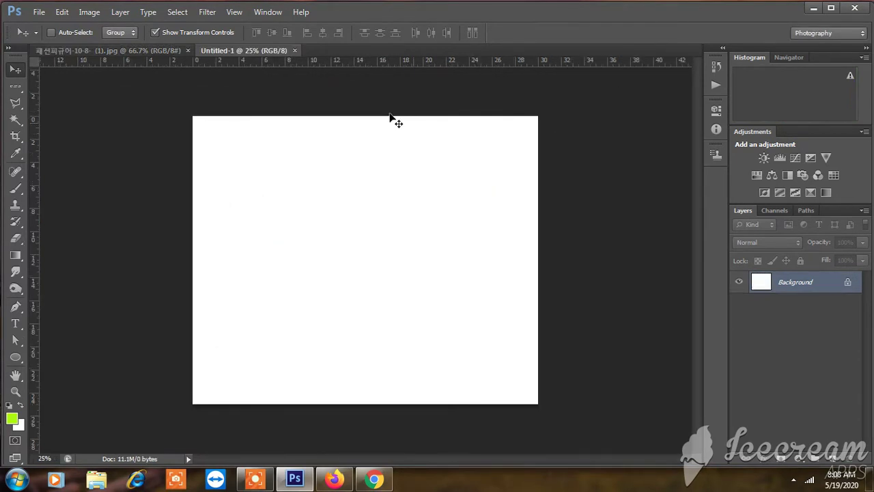
Select a rectangle around the second figure in the template.
click(157, 51)
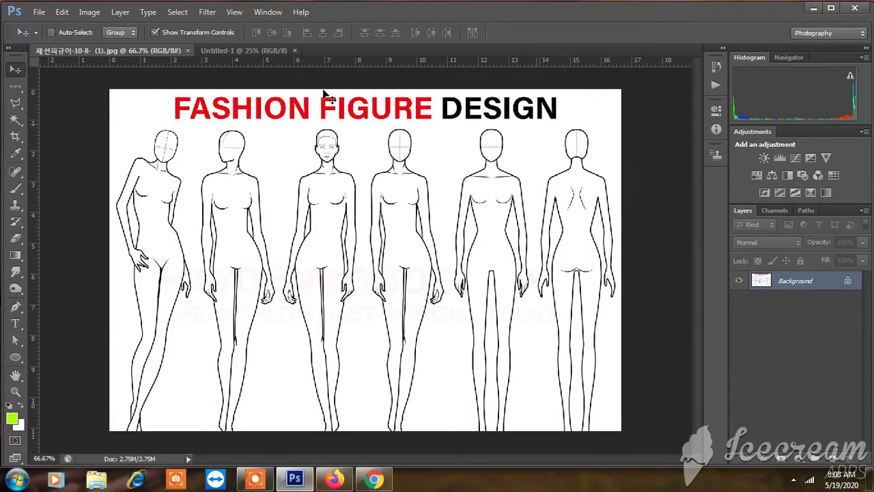
click(19, 90)
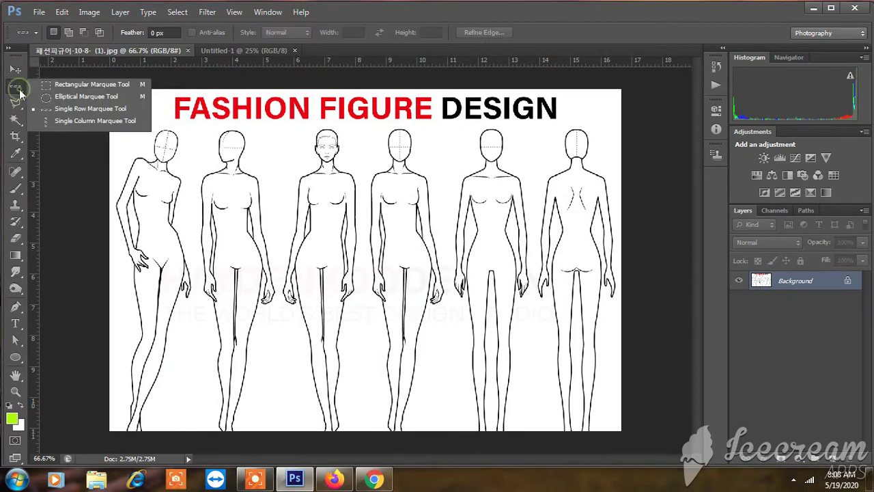
click(86, 84)
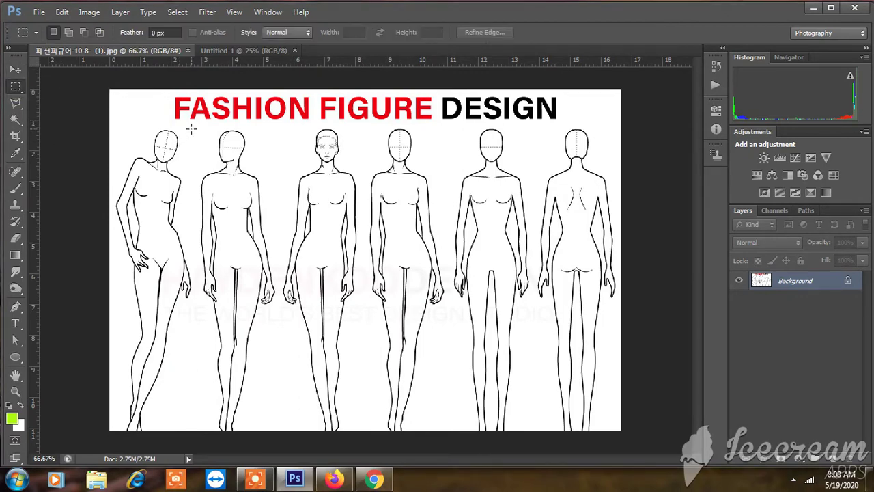
drag(192, 127, 280, 442)
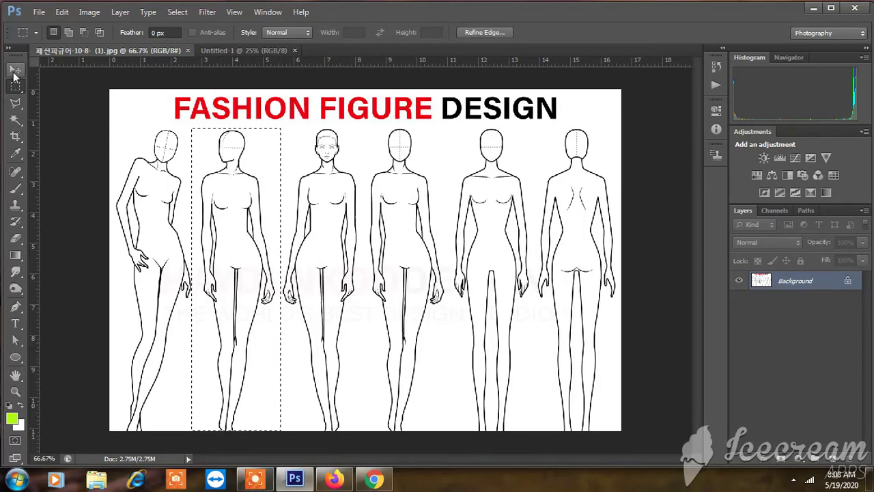
click(15, 71)
mouse_move(245, 237)
mouse_down()
mouse_move(267, 218)
mouse_move(242, 227)
mouse_up()
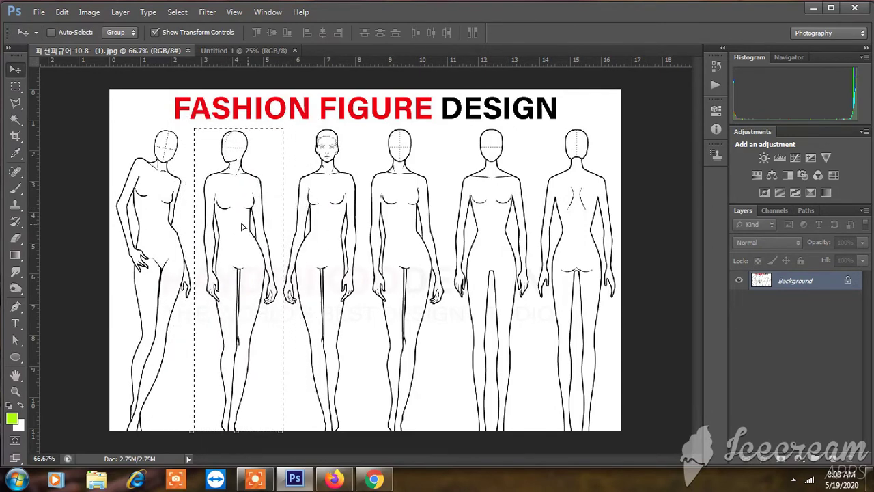
Drag the selected figure into Untitled-1 as Layer 1, then close the template unsaved.
drag(243, 50, 548, 79)
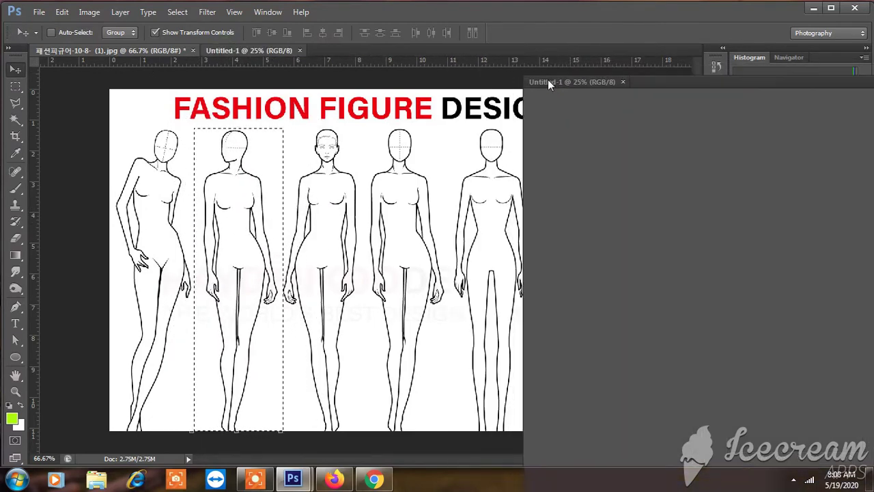
click(230, 244)
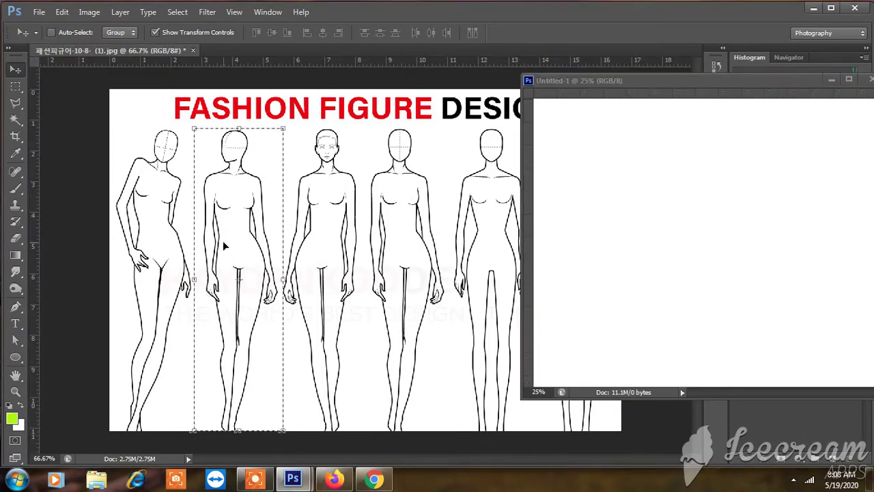
drag(224, 246, 618, 208)
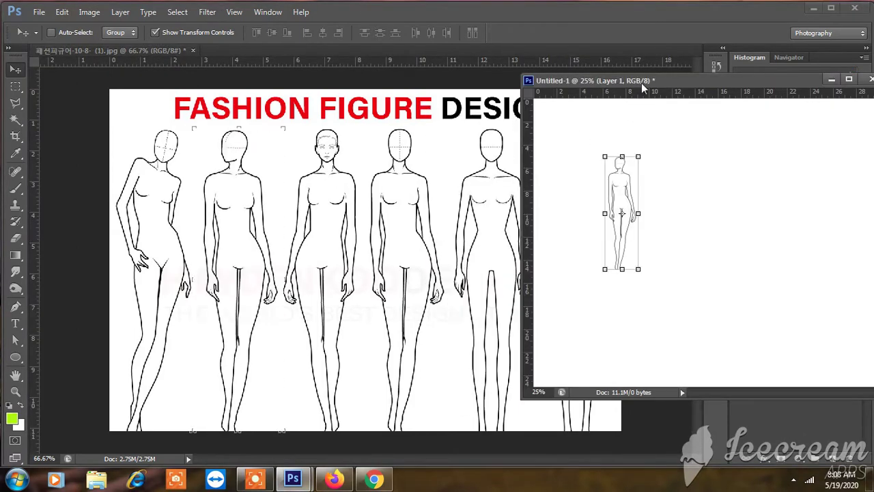
drag(642, 87, 340, 177)
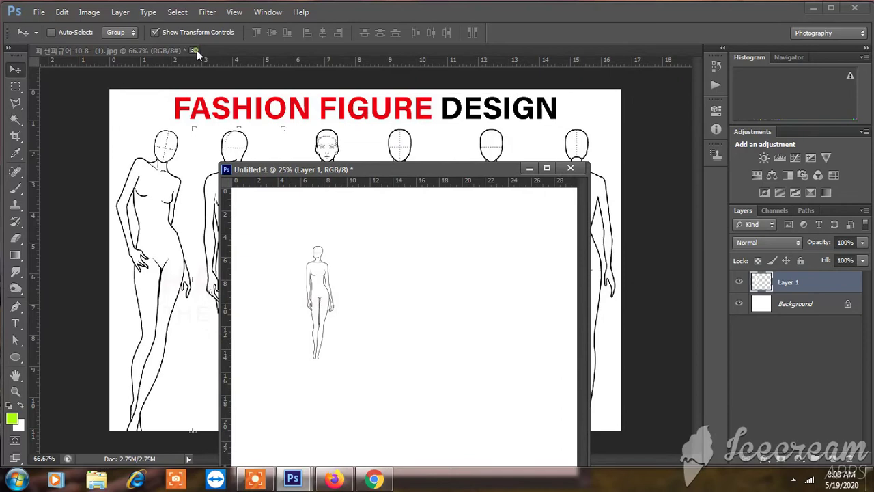
click(194, 50)
click(432, 195)
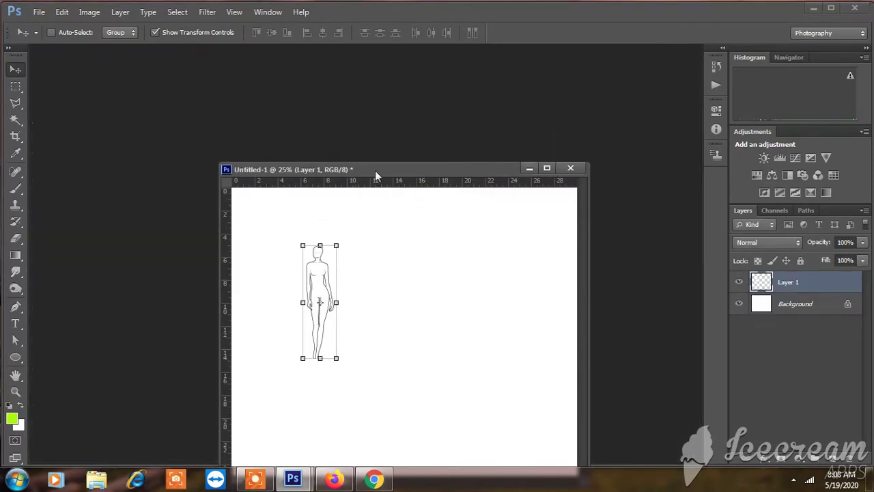
Dock Untitled-1 as a tab and scale Layer 1's figure to full canvas height.
drag(375, 170, 198, 52)
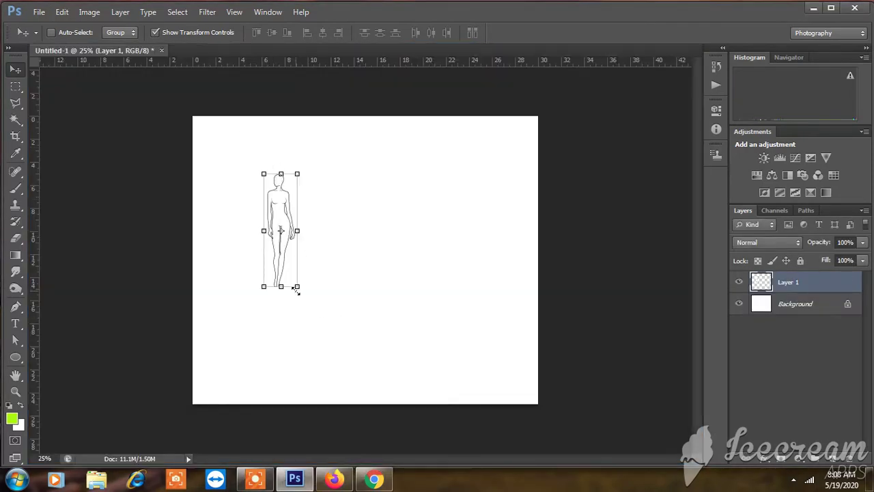
drag(297, 287, 360, 405)
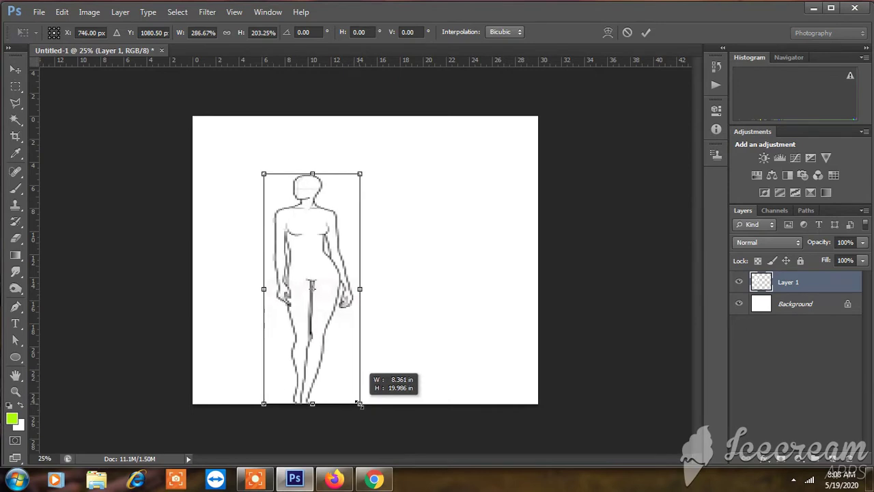
drag(264, 174, 252, 115)
drag(351, 260, 348, 260)
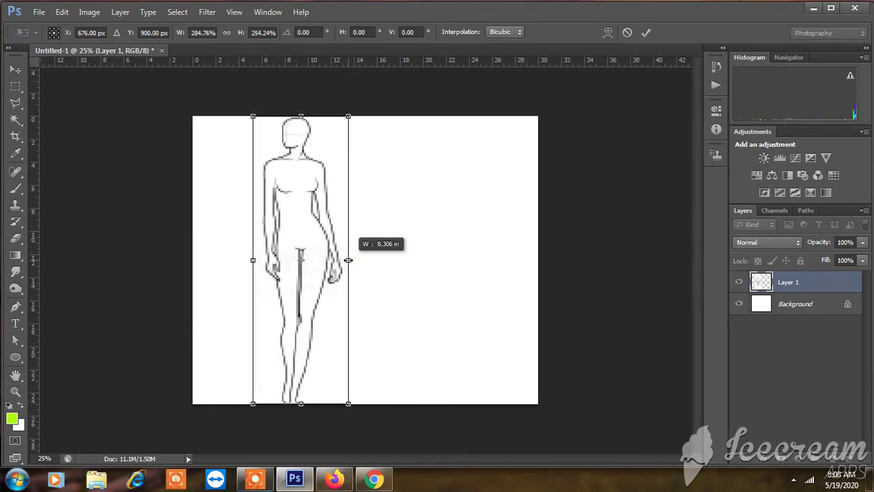
key(Return)
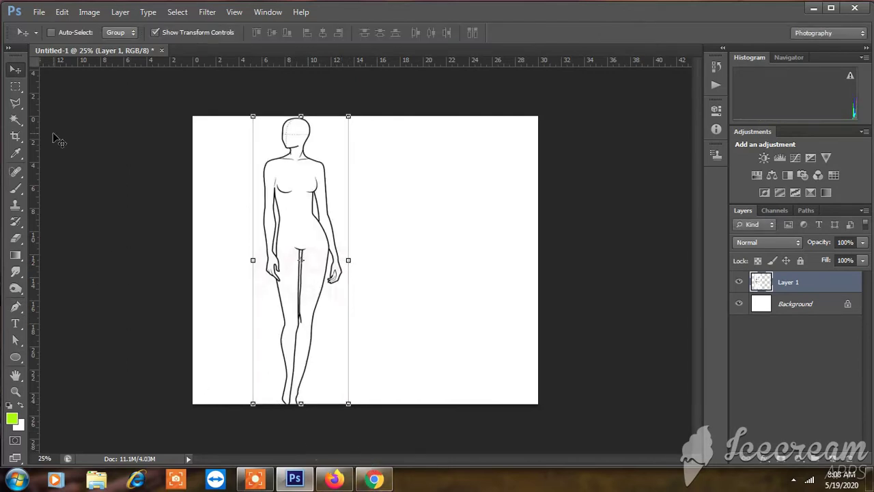
With the Pen tool in Shape mode, outline the dress's shoulders and right side to the hem.
click(21, 310)
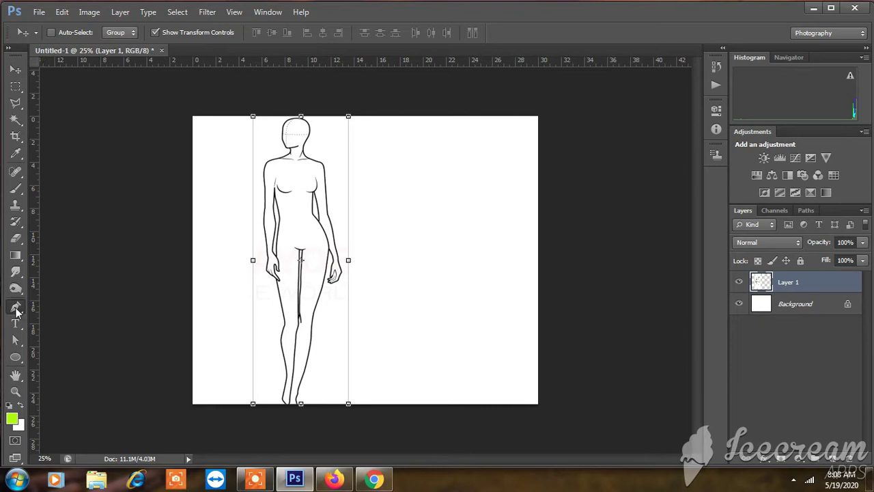
click(278, 159)
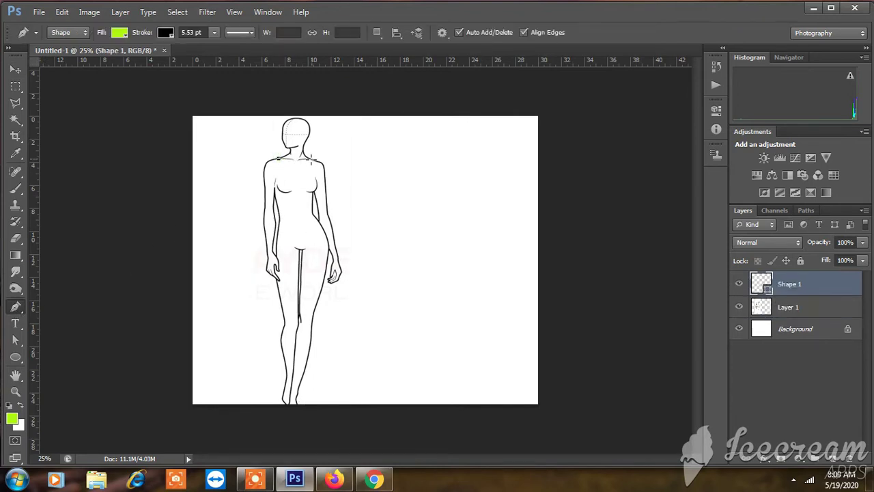
click(311, 159)
click(315, 185)
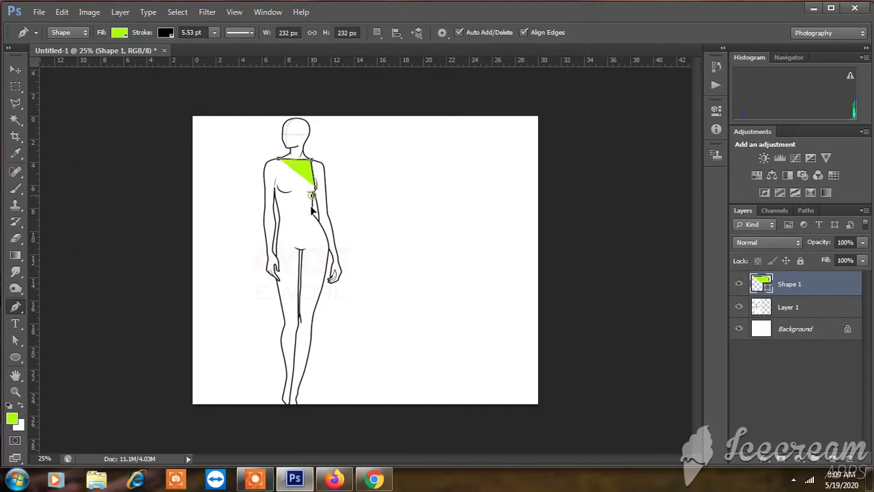
click(312, 213)
click(323, 230)
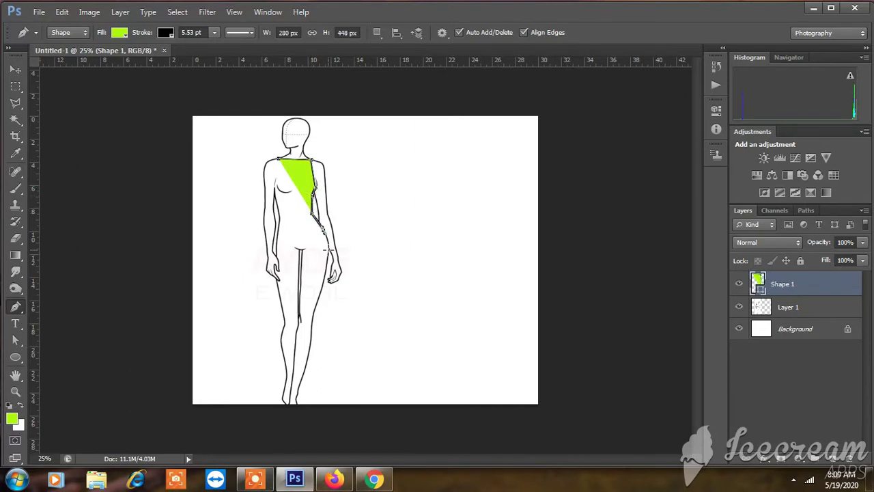
click(328, 254)
click(322, 281)
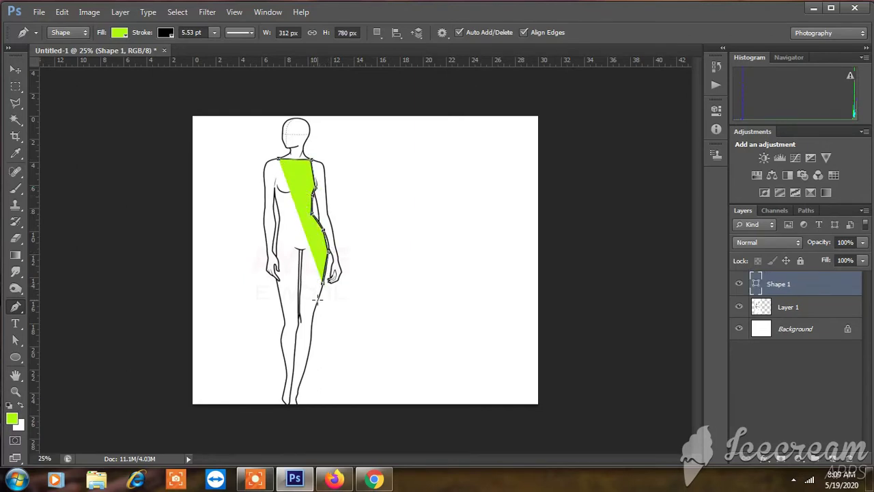
click(318, 302)
click(312, 320)
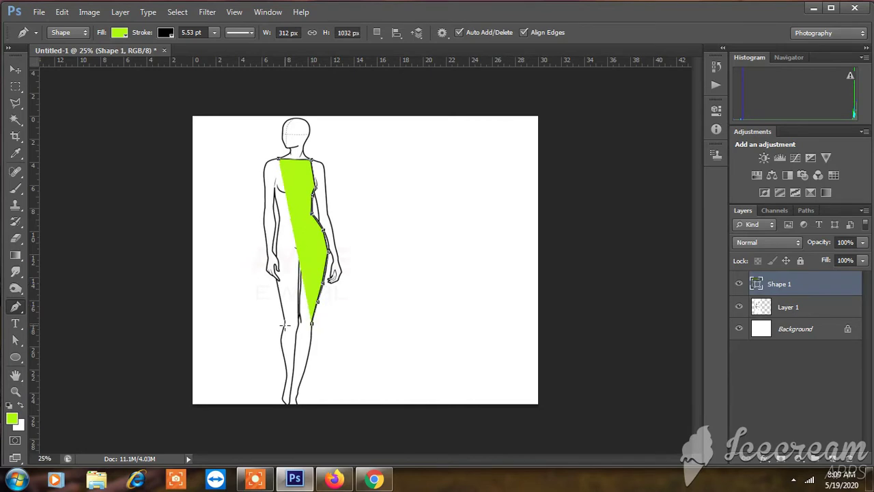
Finish the hem and left side, closing the dress shape at the left shoulder.
click(284, 324)
click(277, 282)
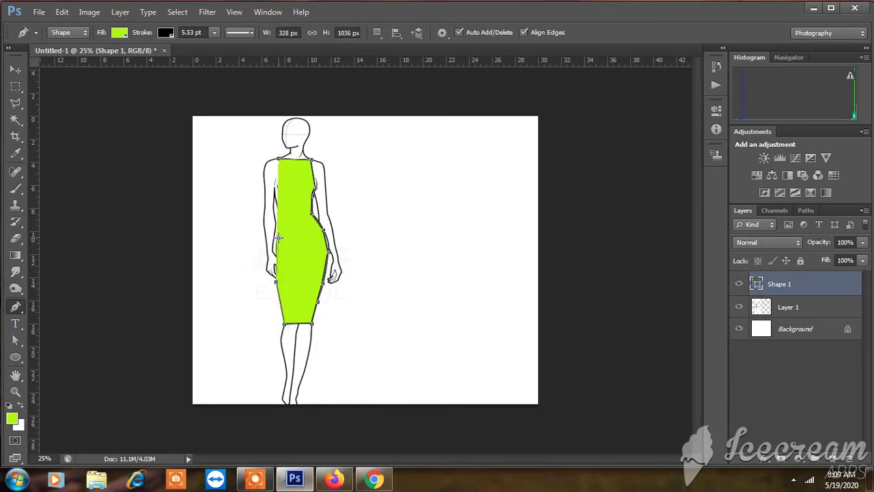
click(280, 216)
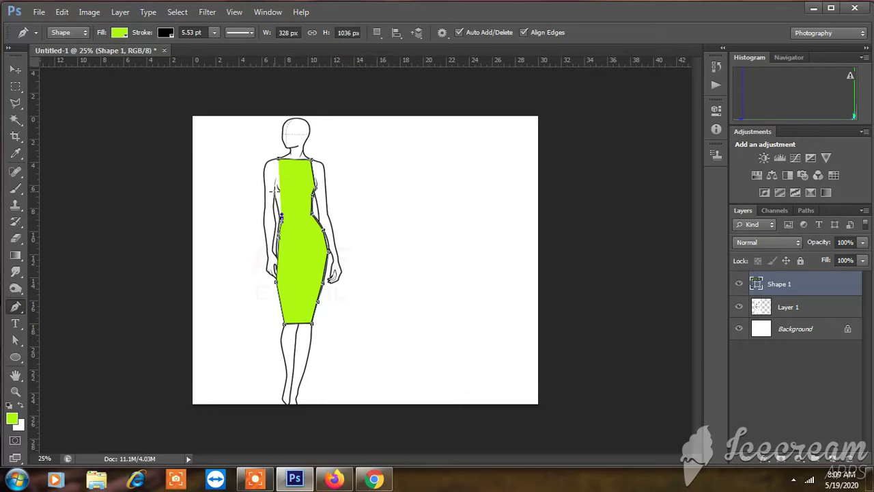
click(278, 160)
Select the dress path with the Direct Selection tool and zoom in on it.
key(a)
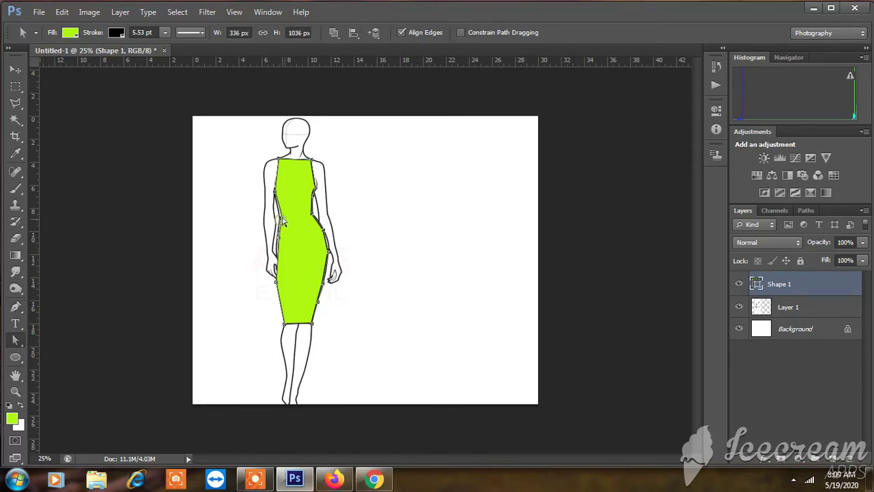
click(278, 219)
key(ctrl+plus)
key(ctrl+plus)
key(ctrl+plus)
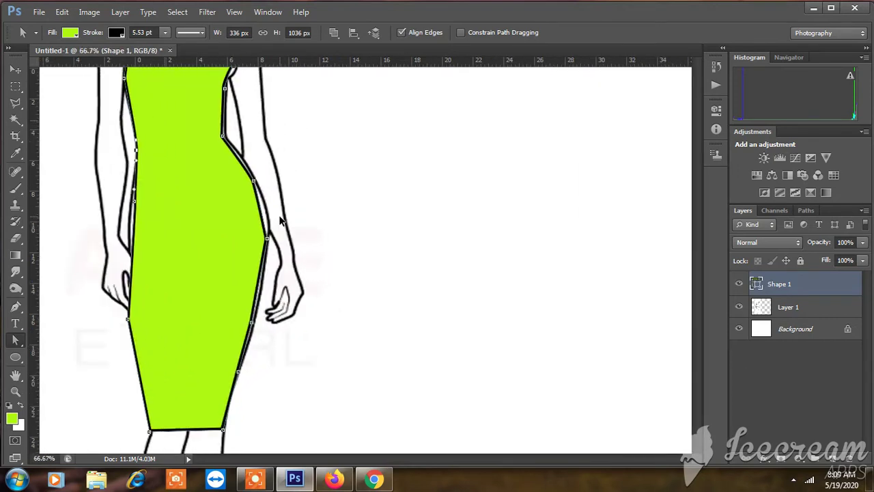
drag(188, 197, 289, 259)
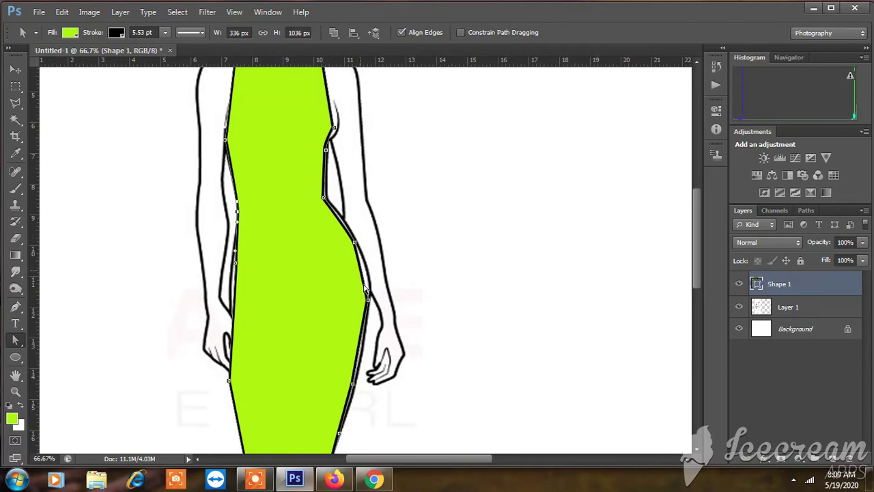
Replace an anchor on the right edge and pull it out into a hip curve.
click(369, 301)
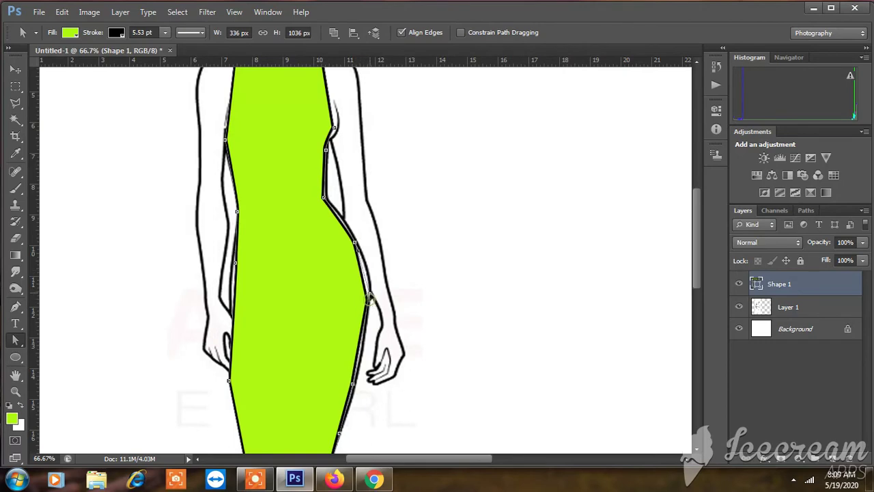
right_click(355, 243)
click(392, 189)
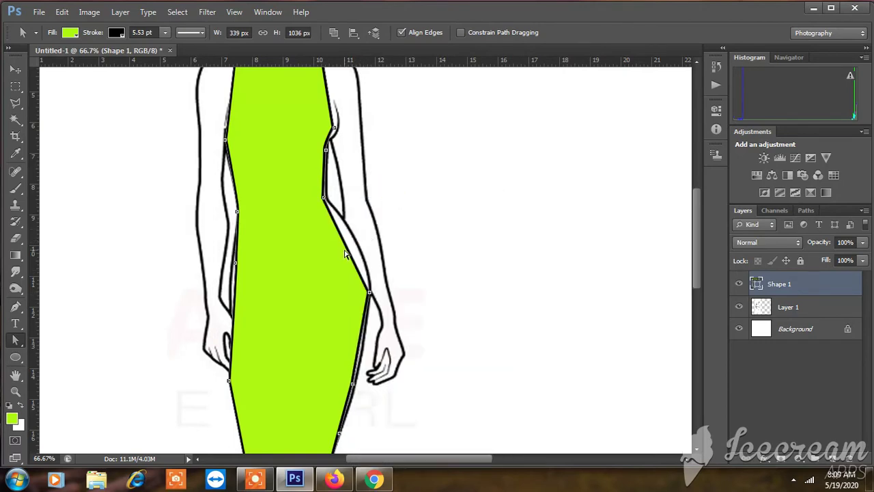
right_click(347, 249)
click(390, 189)
drag(354, 246, 361, 240)
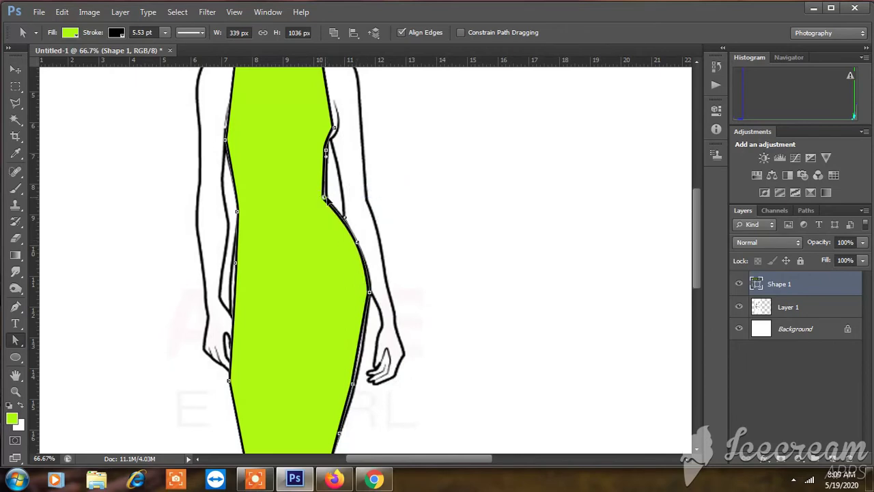
Delete the extra bust anchor, bulge the upper right edge over the bust, add an anchor.
click(327, 152)
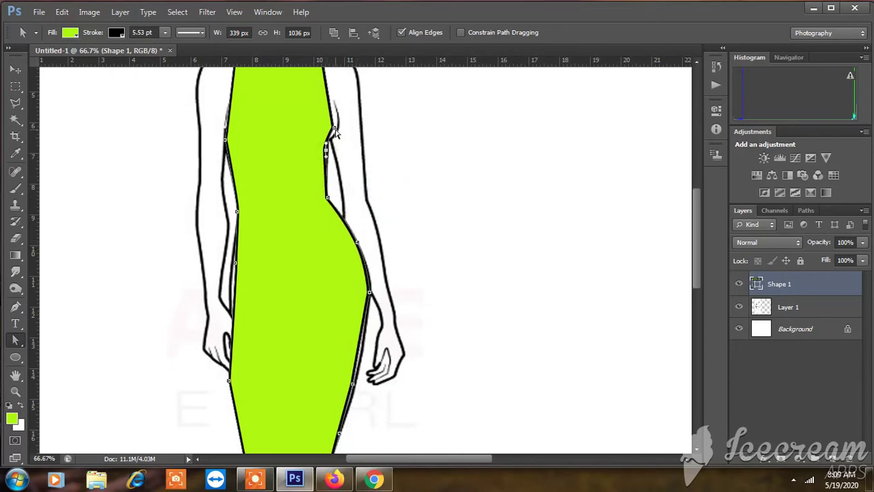
right_click(334, 129)
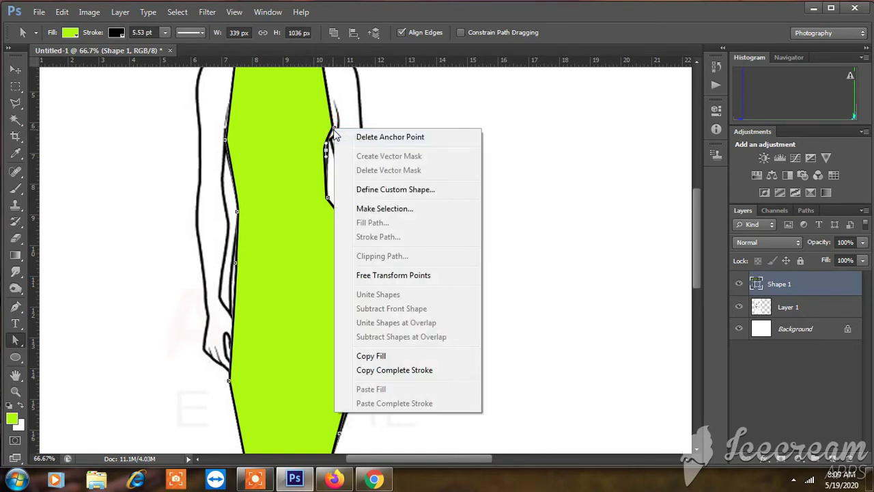
click(382, 137)
drag(338, 132, 340, 134)
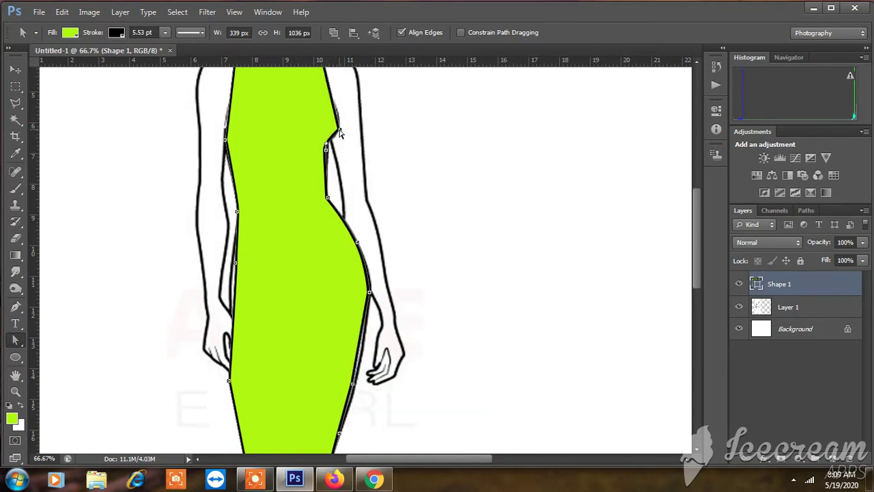
right_click(335, 137)
click(356, 141)
Fit the left edge to the body line by adding, deleting and moving anchors.
drag(225, 142, 222, 139)
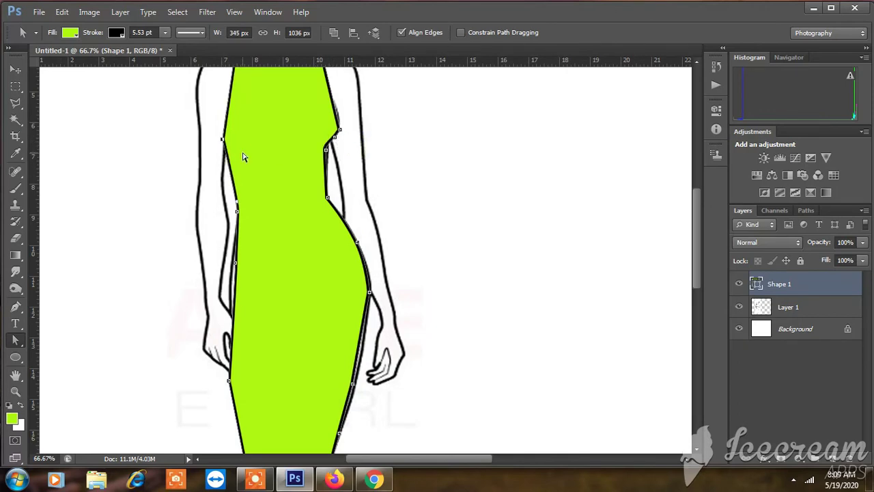
right_click(236, 294)
click(287, 14)
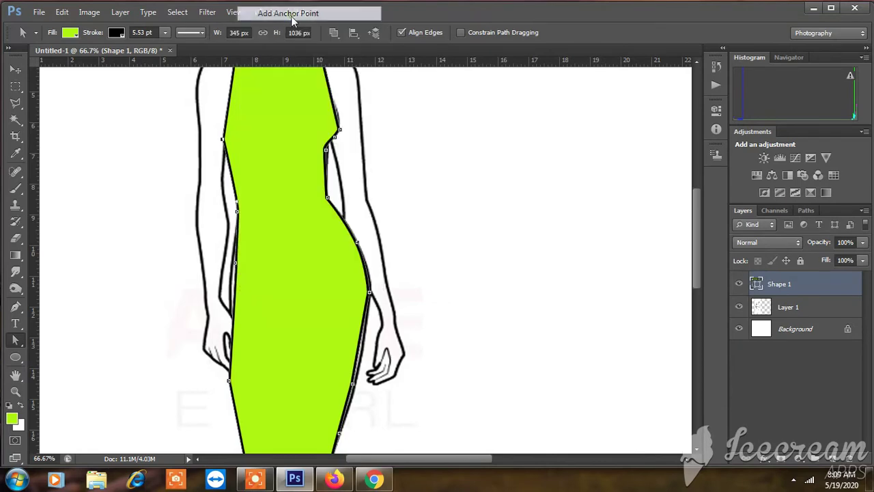
right_click(236, 268)
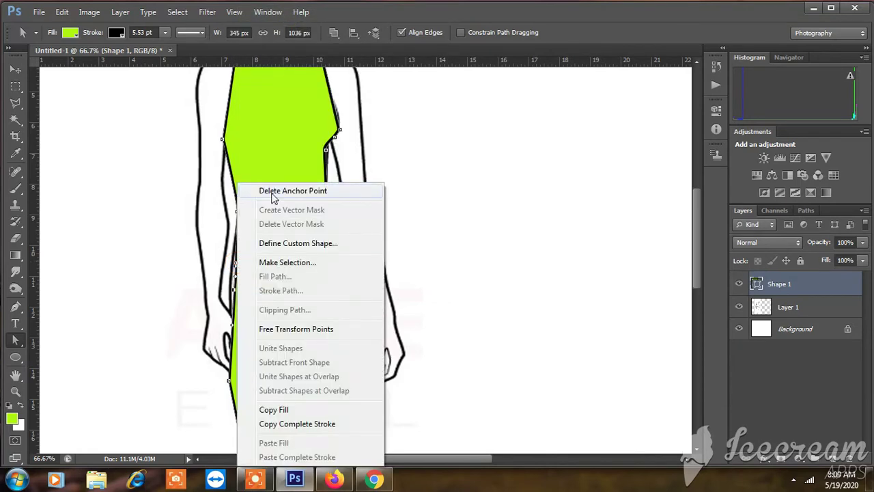
click(273, 191)
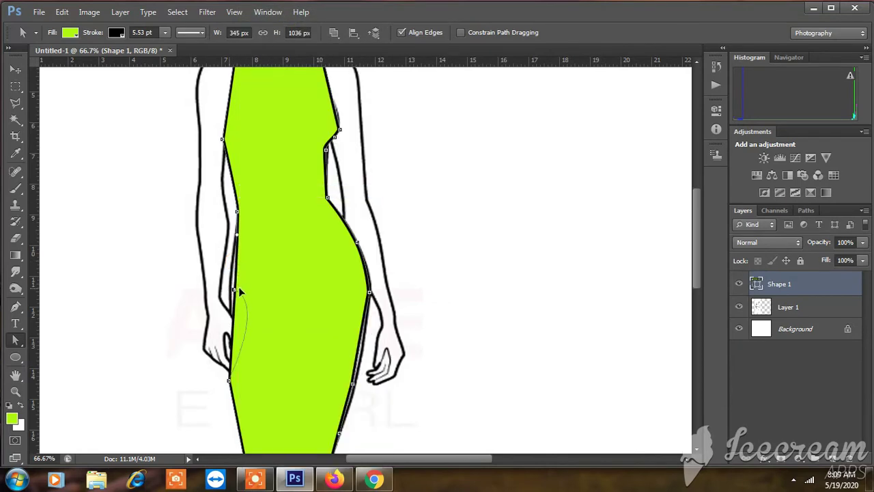
drag(232, 290, 239, 286)
click(230, 268)
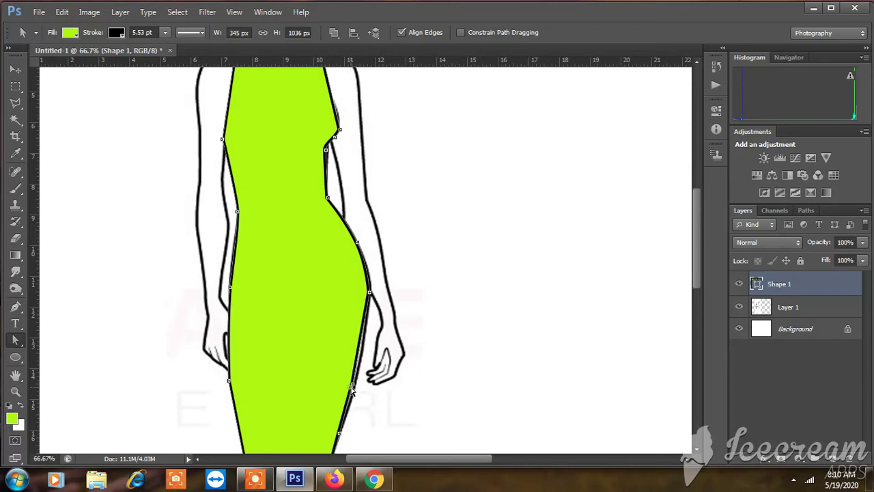
Adjust the lower right anchors near the hand and hem to follow the leg.
drag(353, 386, 351, 385)
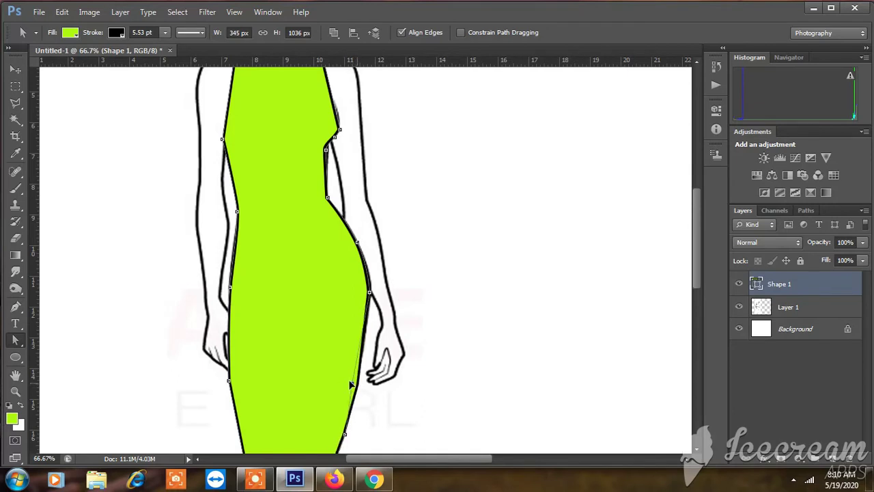
drag(347, 435, 338, 431)
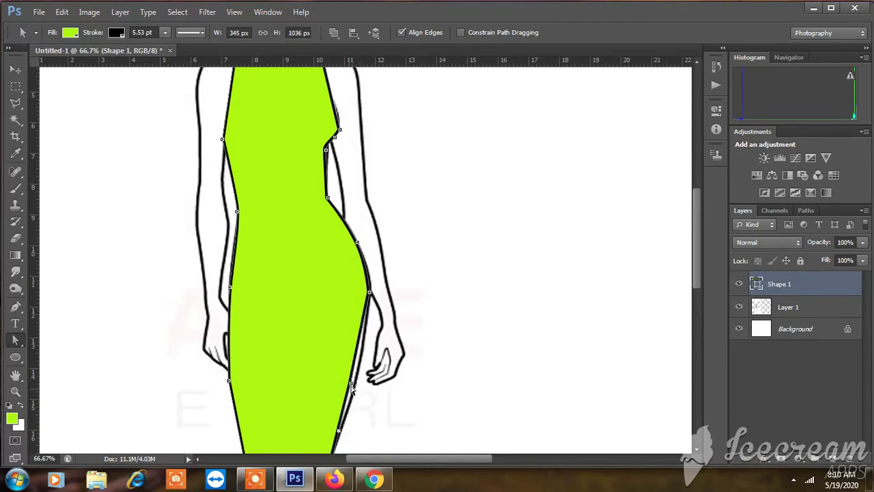
drag(352, 386, 356, 387)
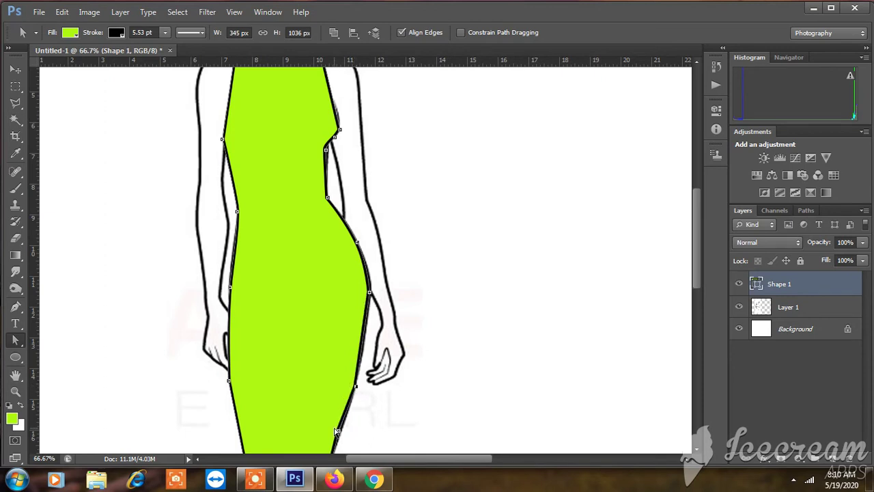
drag(341, 433, 346, 433)
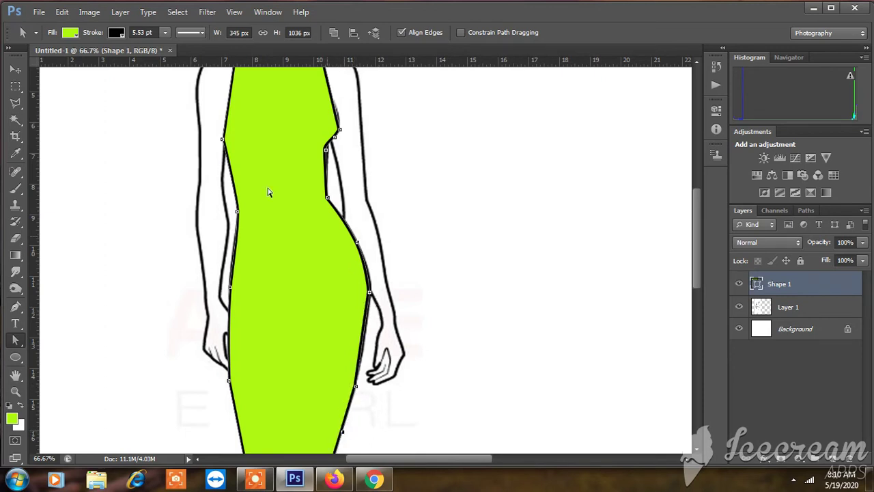
Set the dress shape's fill to No Color, leaving only its outline.
click(71, 33)
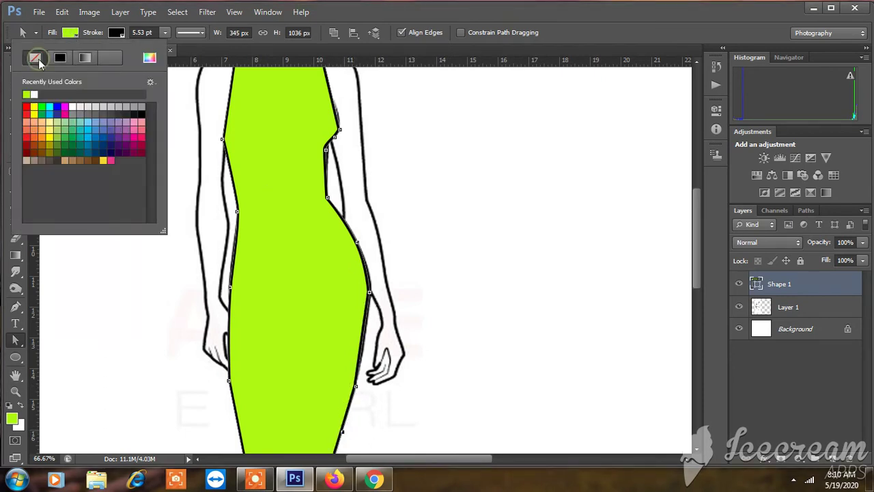
click(36, 58)
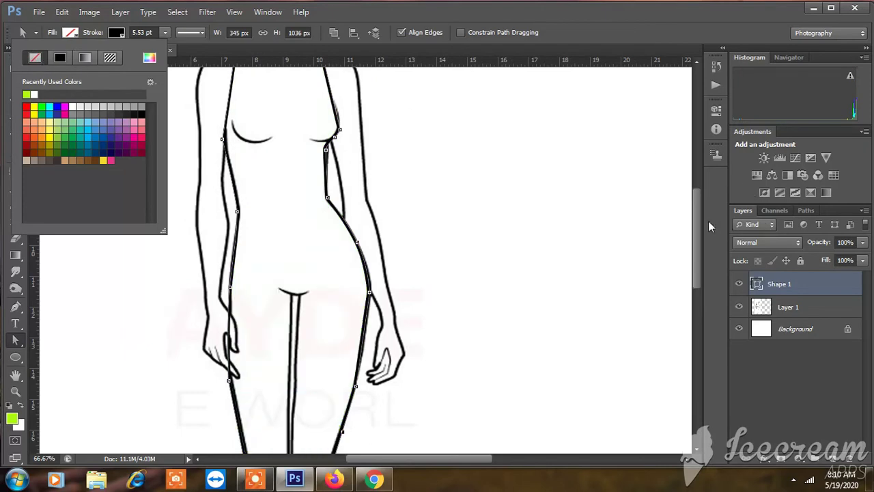
click(696, 250)
mouse_move(696, 250)
mouse_down()
mouse_move(697, 283)
mouse_move(690, 189)
mouse_up()
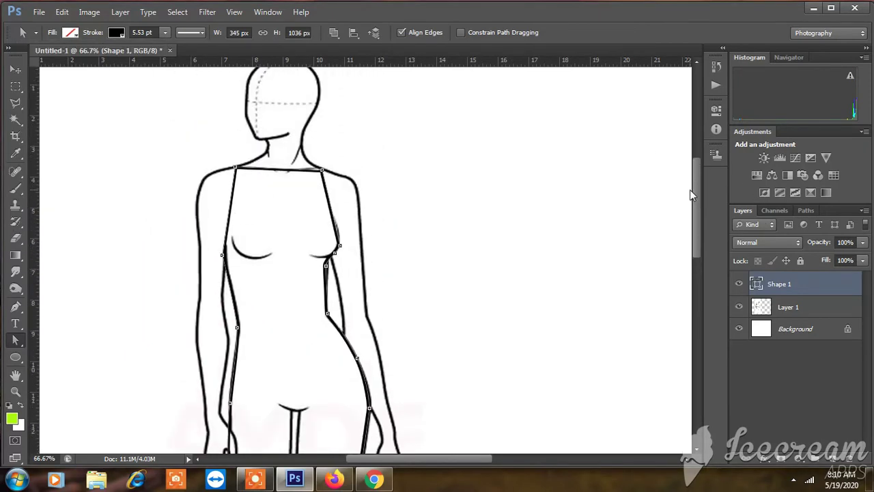
Add an anchor on the top edge and drag it down into a V-neckline.
right_click(283, 172)
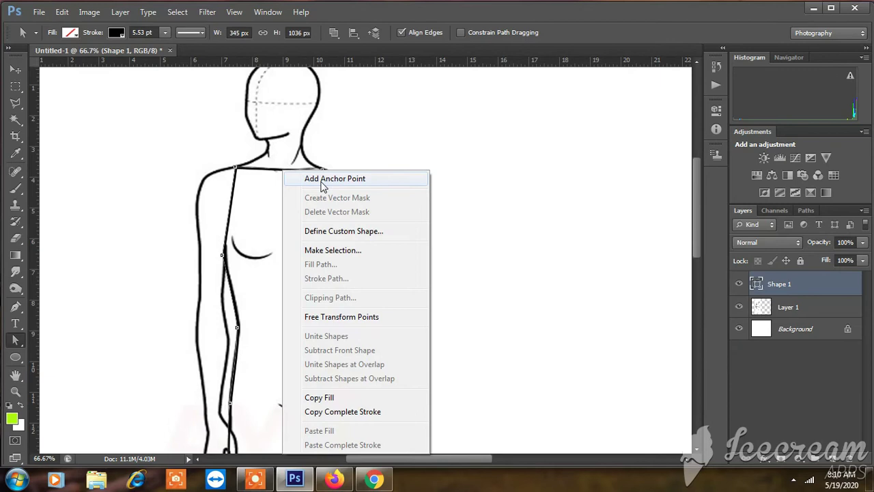
click(289, 177)
mouse_move(282, 169)
mouse_down()
mouse_move(292, 335)
mouse_move(289, 251)
mouse_up()
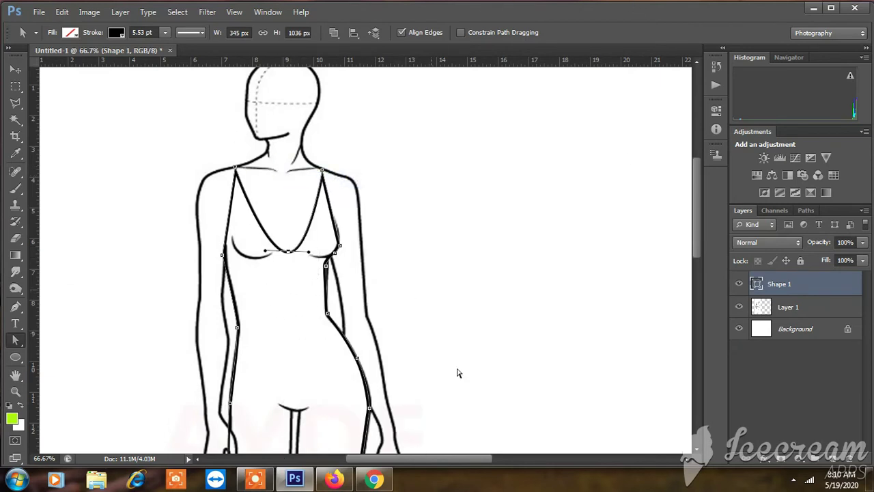
Make a selection from the dress path and add a new empty Layer 2.
right_click(279, 307)
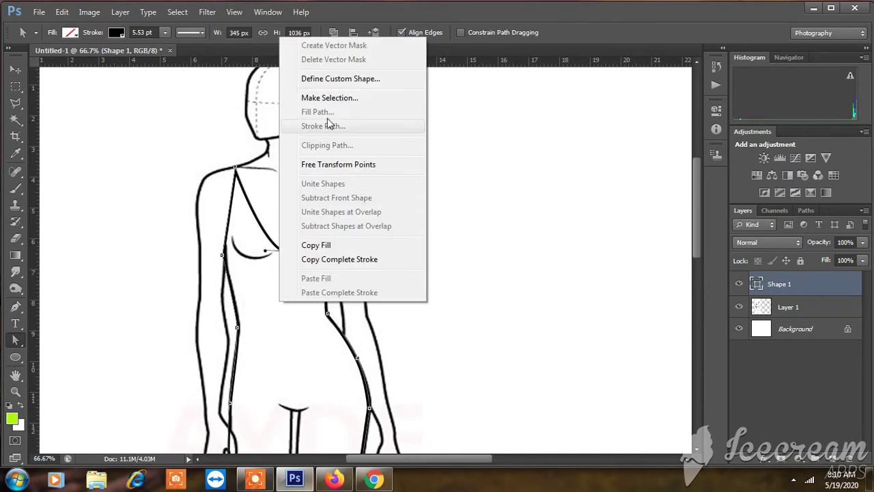
click(332, 97)
click(504, 136)
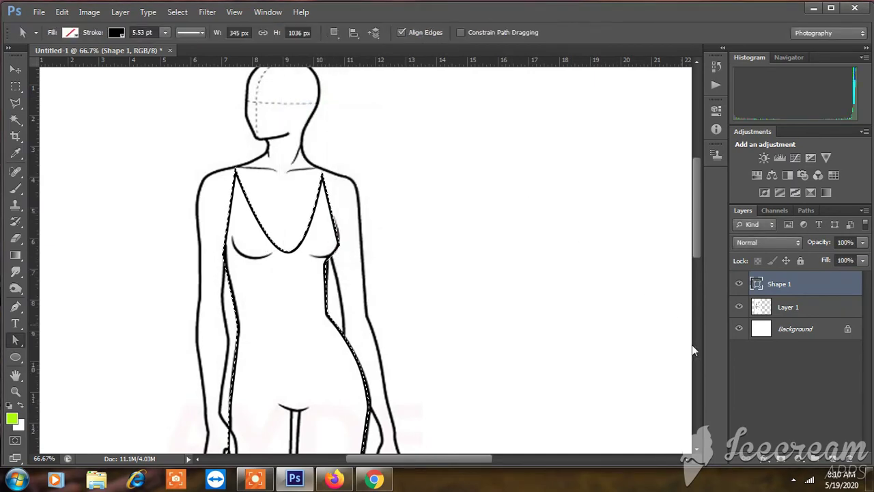
click(829, 458)
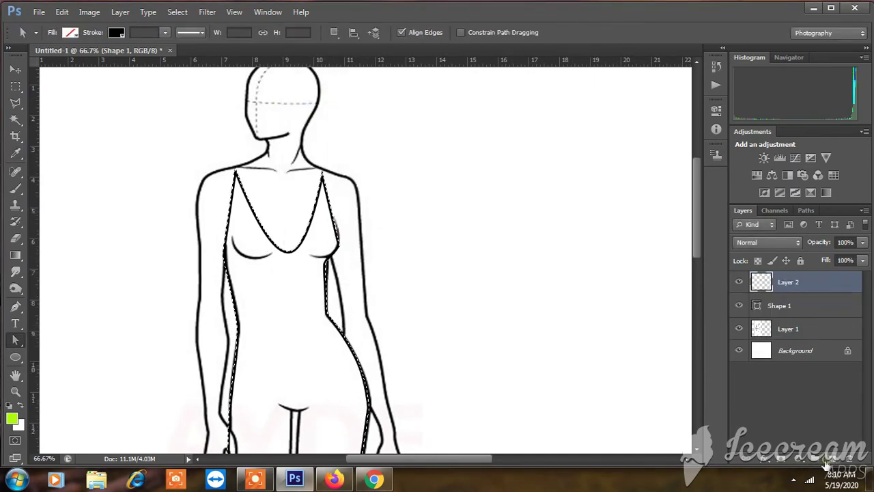
Set the Brush to about 215 px and paint light green over the torso.
click(16, 189)
right_click(239, 251)
drag(302, 280, 350, 283)
mouse_move(205, 248)
mouse_down()
mouse_move(187, 264)
mouse_move(390, 273)
mouse_move(330, 347)
mouse_move(287, 365)
mouse_up()
At 100% brush opacity, paint the dress solid lime green to the hem, then deselect.
click(269, 33)
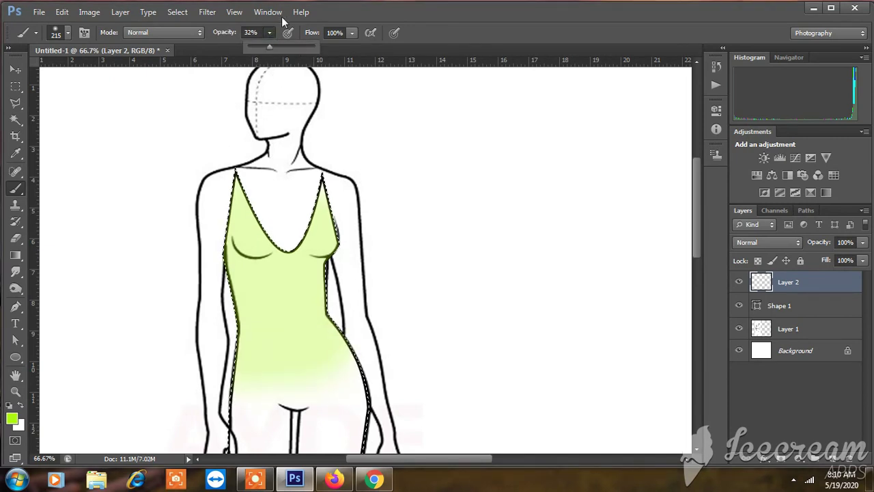
drag(271, 46, 359, 52)
mouse_move(225, 268)
mouse_down()
mouse_move(244, 273)
mouse_move(283, 318)
mouse_move(371, 273)
mouse_move(301, 447)
mouse_up()
drag(293, 486, 342, 471)
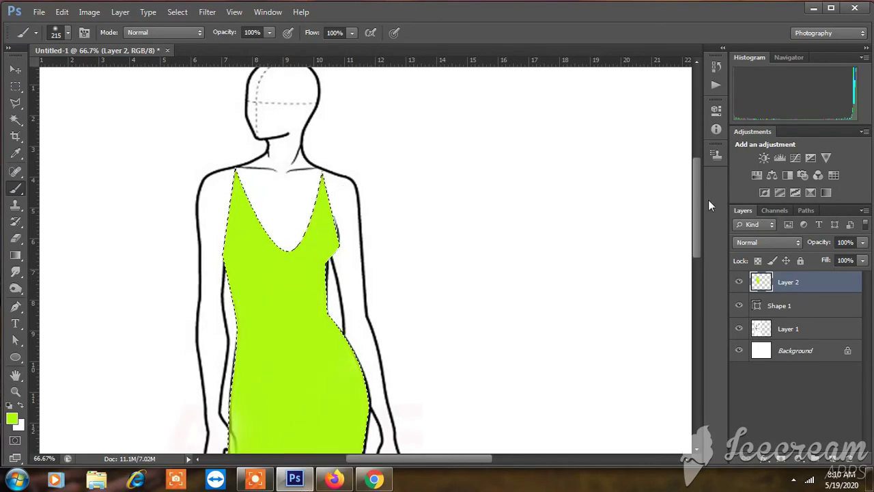
drag(700, 199, 695, 243)
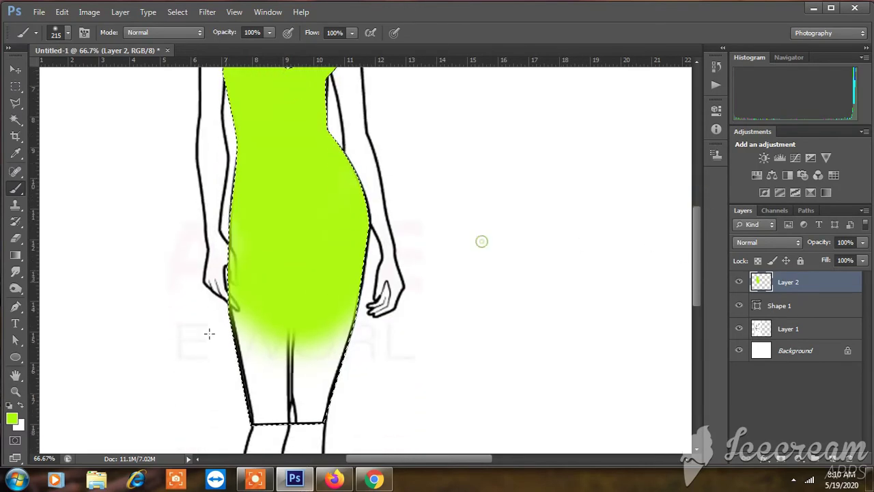
mouse_move(209, 334)
mouse_down()
mouse_move(357, 357)
mouse_move(390, 407)
mouse_up()
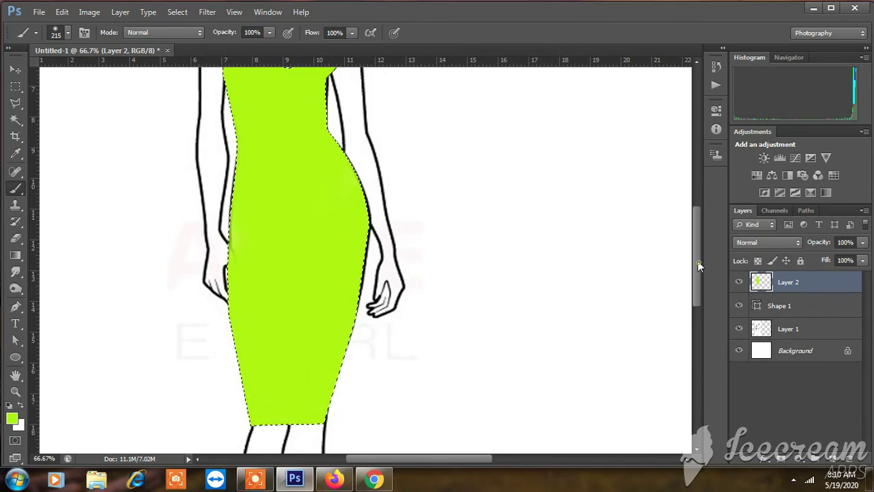
mouse_move(698, 265)
mouse_down()
mouse_move(696, 215)
mouse_move(701, 259)
mouse_move(705, 216)
mouse_up()
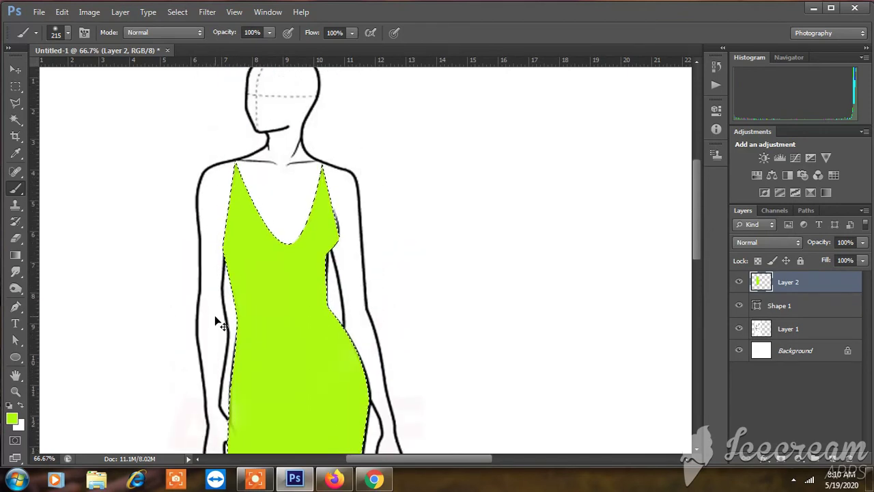
key(ctrl+d)
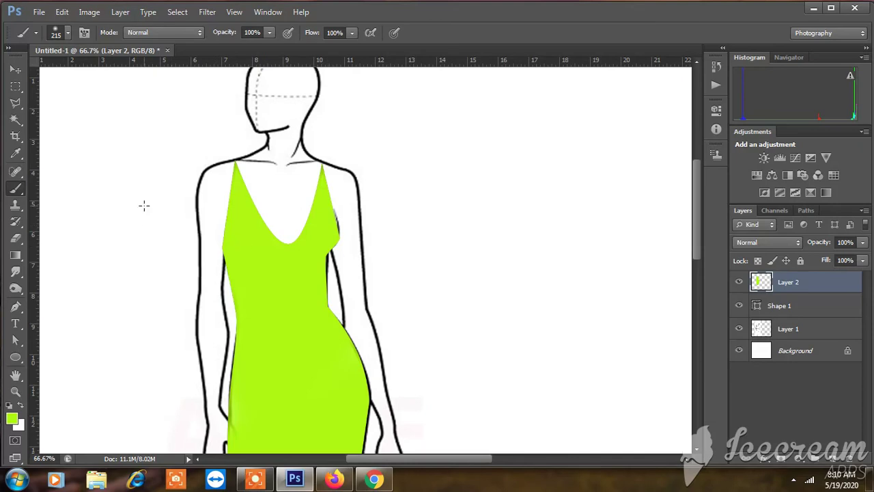
Zoom out to 33.3% to view the whole figure in its lime-green dress.
key(ctrl+minus)
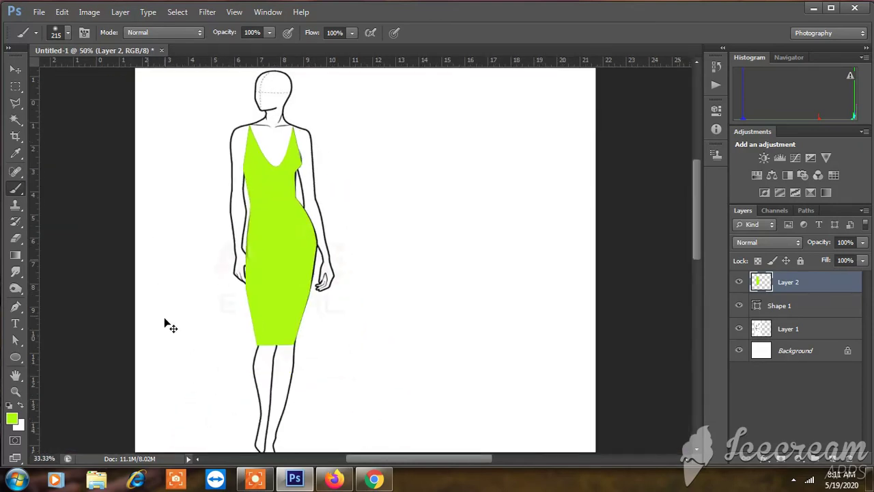